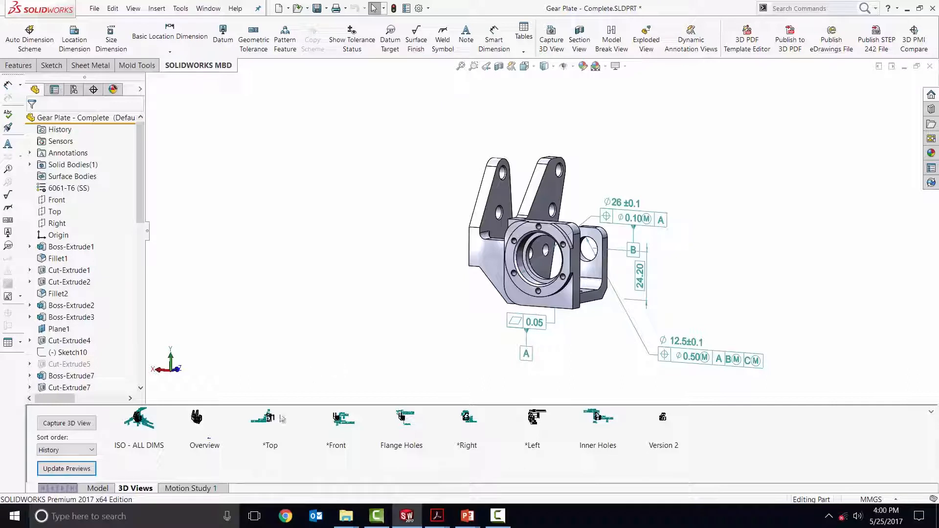
Step: Show the saved *Top and *Front 3D views of the completed gear plate to review their dimensions
left_click(271, 421)
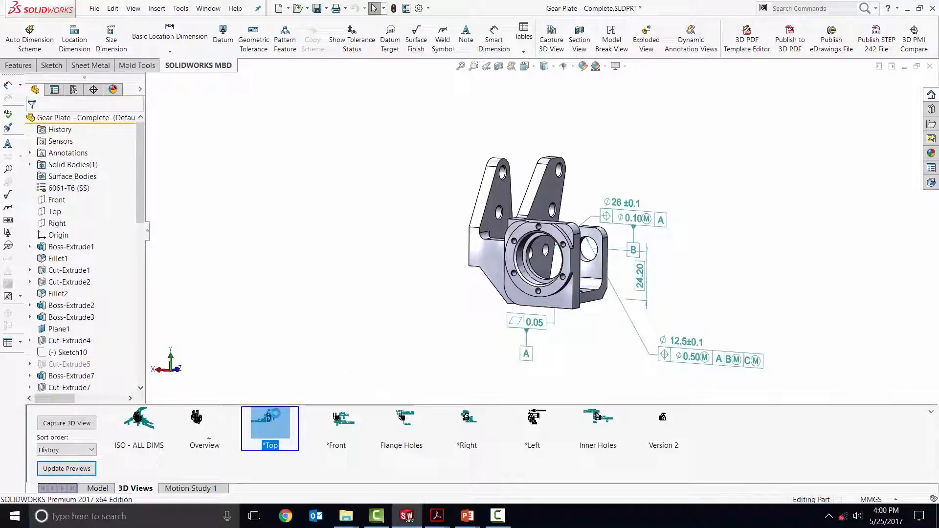
double_click(271, 421)
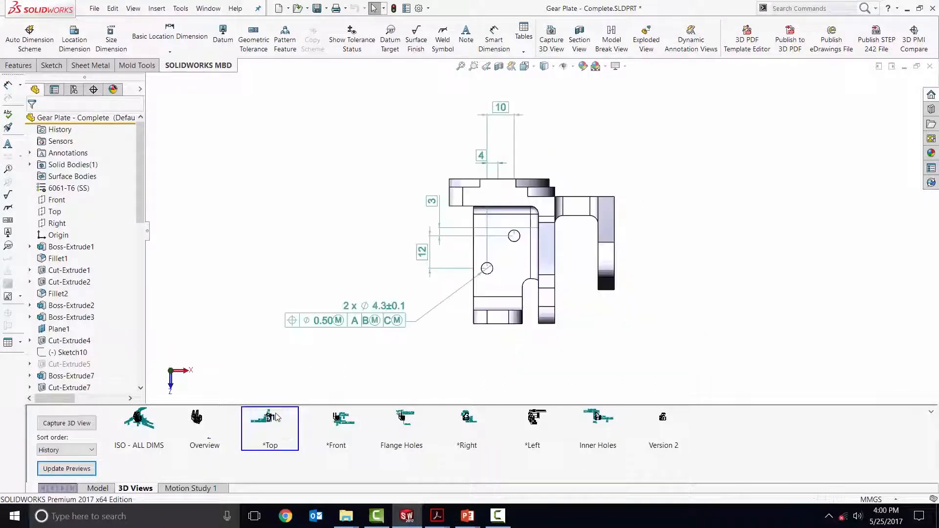
double_click(336, 419)
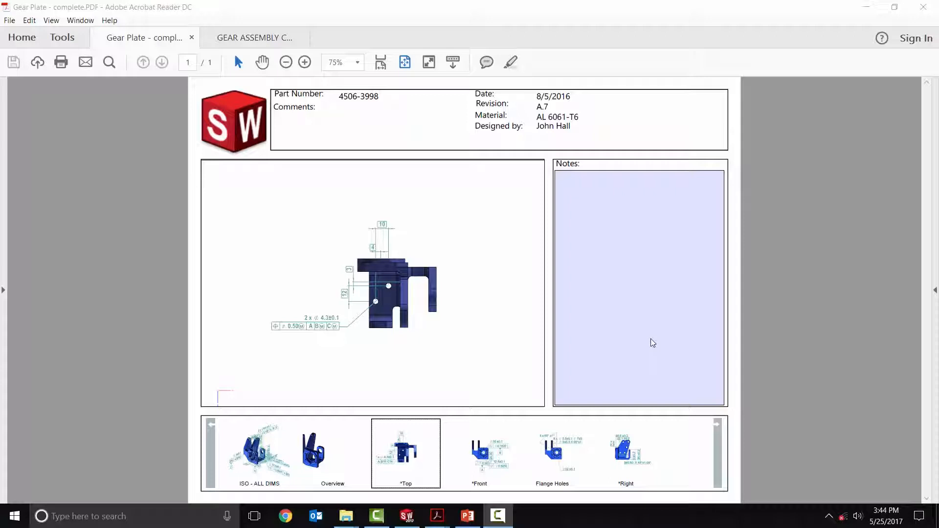
Step: Switch to the Gear Plate 3D PDF in Adobe Acrobat Reader and examine its *Front and Flange Holes views, including the hole callout
left_click(361, 385)
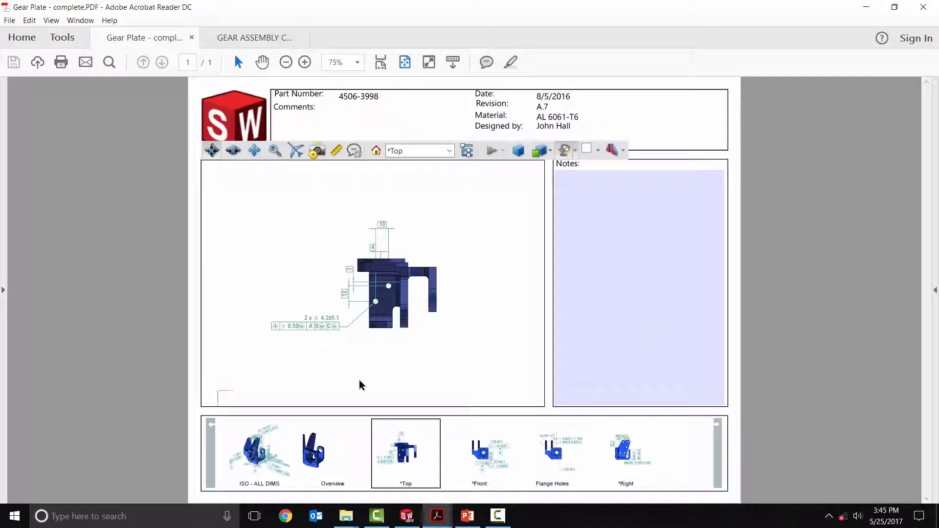
left_click(491, 446)
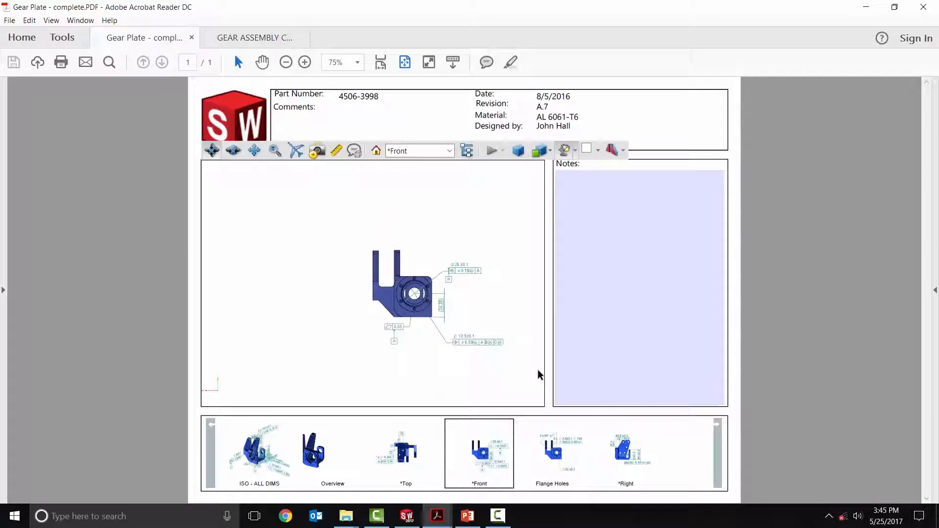
left_click(537, 452)
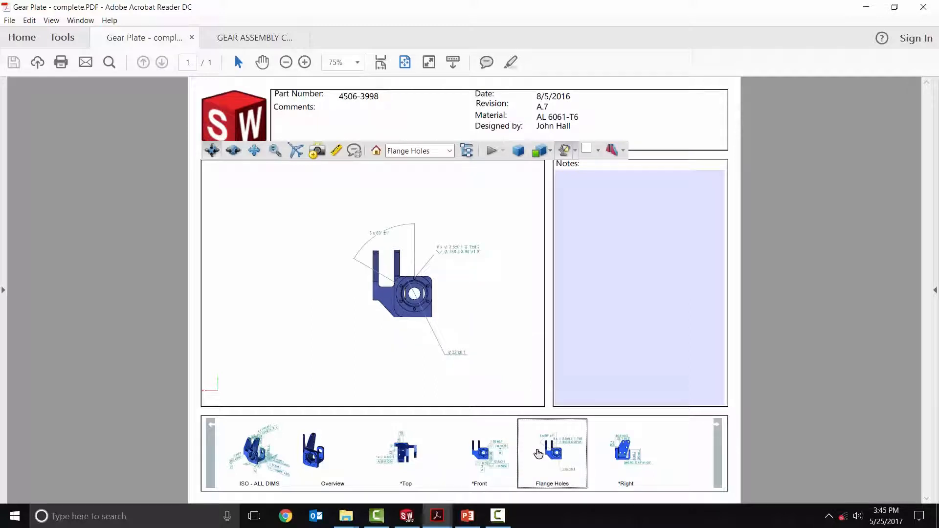
scroll(454, 307, "up", 2)
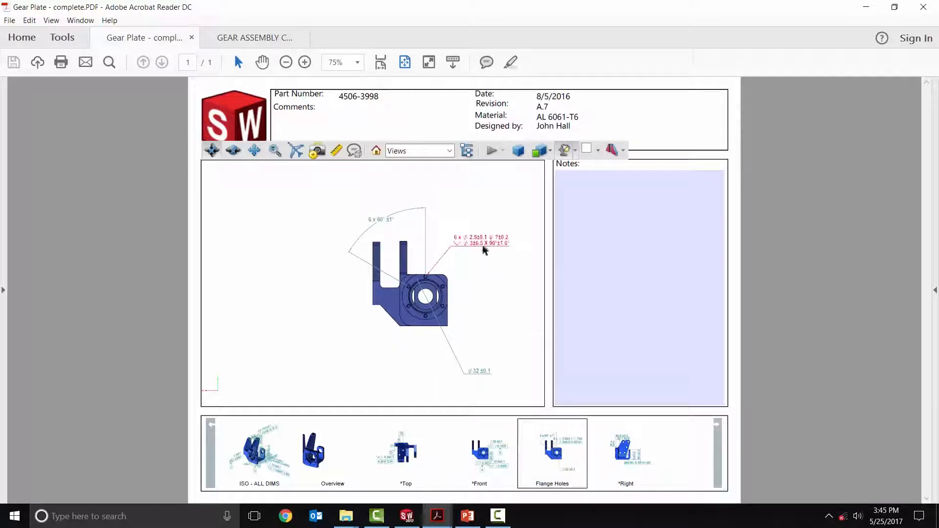
left_click_drag(491, 275, 444, 291)
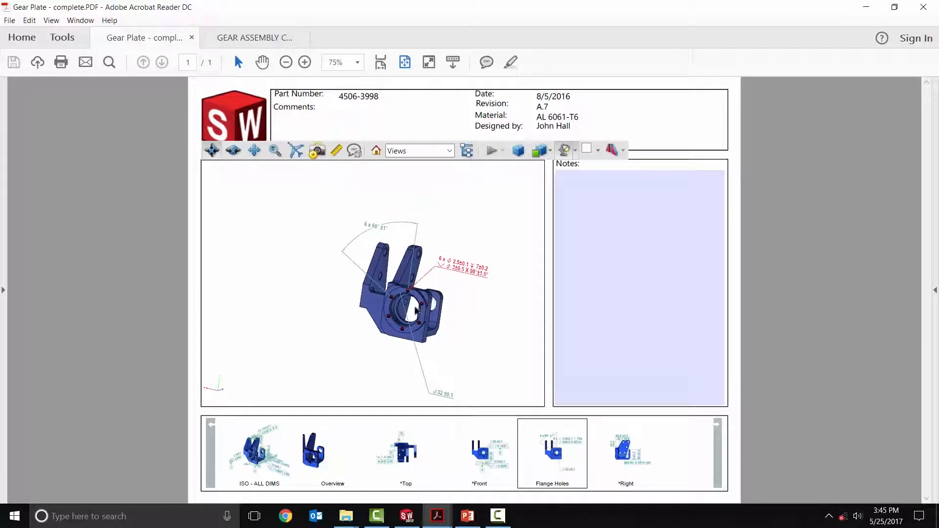
scroll(443, 296, "up", 2)
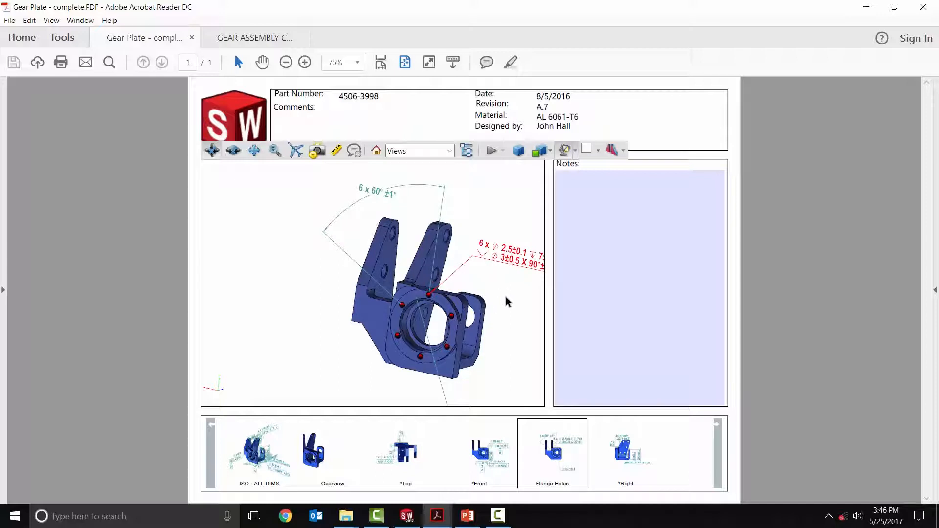
Step: In the GEAR ASSEMBLY COMPLETE PDF, highlight spur gears from the parts list and show the Bolt, Right and Exploded views
left_click(223, 38)
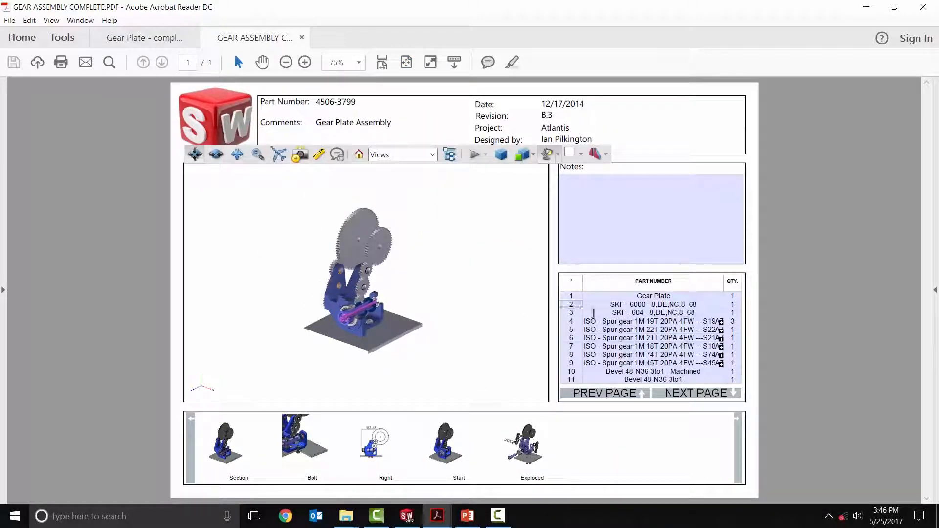
left_click(603, 319)
left_click(607, 341)
left_click(295, 438)
left_click(394, 444)
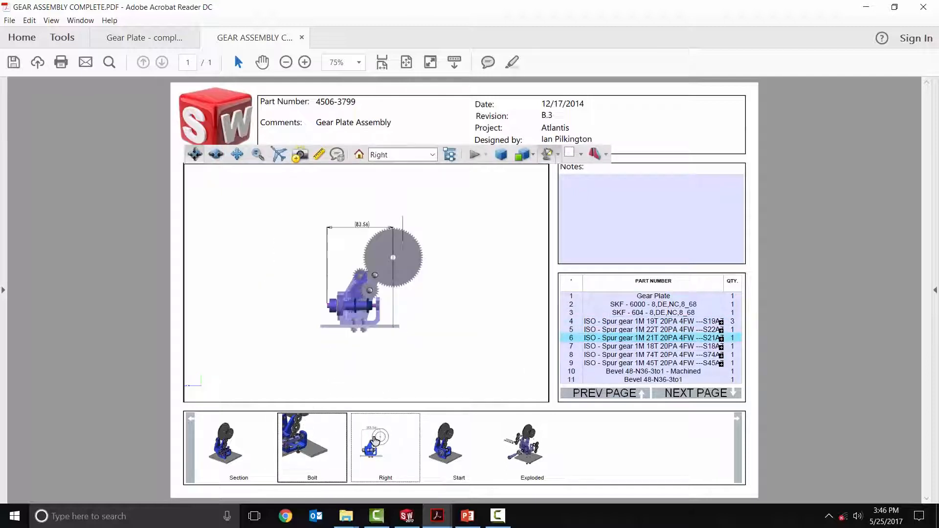
left_click(517, 449)
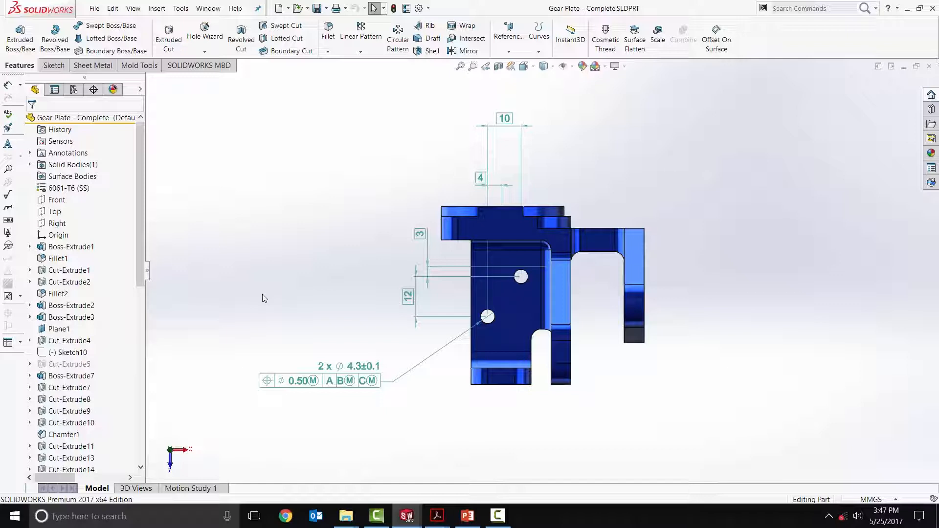
Step: Switch to SOLIDWORKS and show the completed gear plate's *Front, *Right and Flange Holes 3D views
left_click(149, 488)
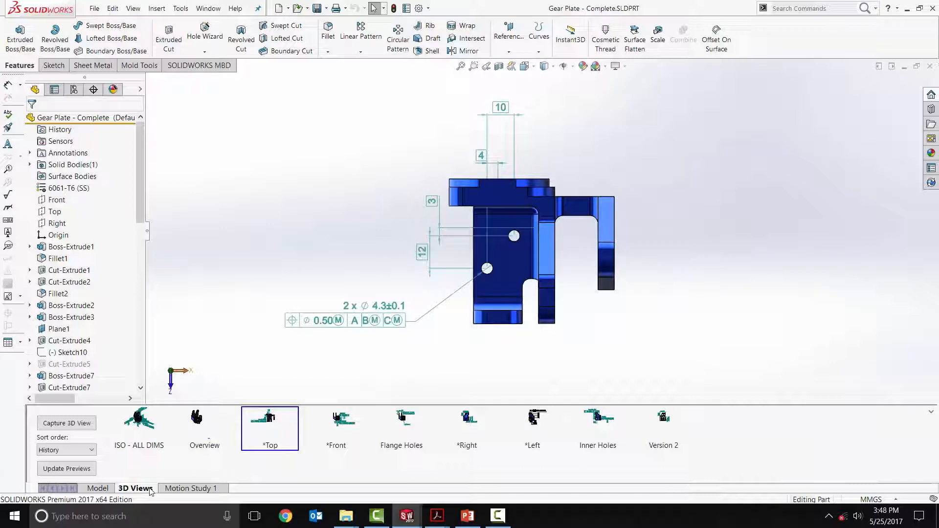
left_click(343, 418)
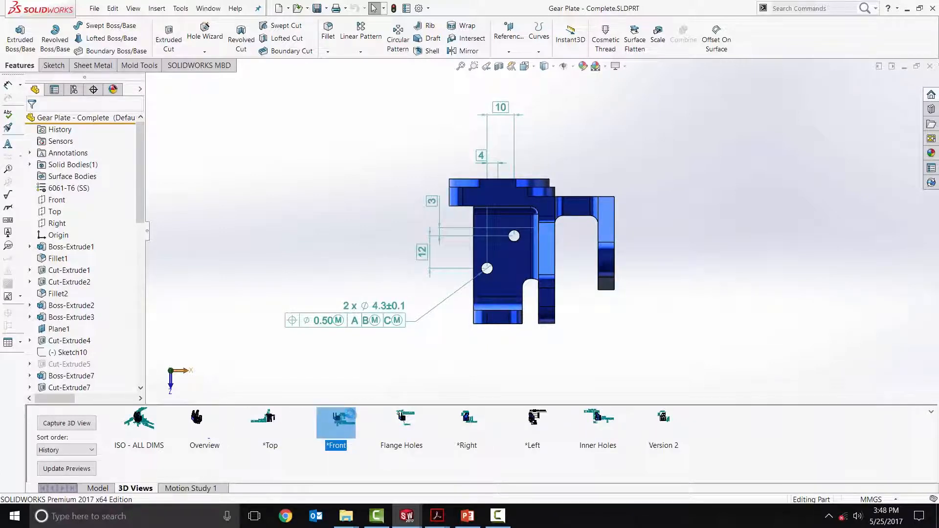
left_click(458, 431)
left_click(416, 423)
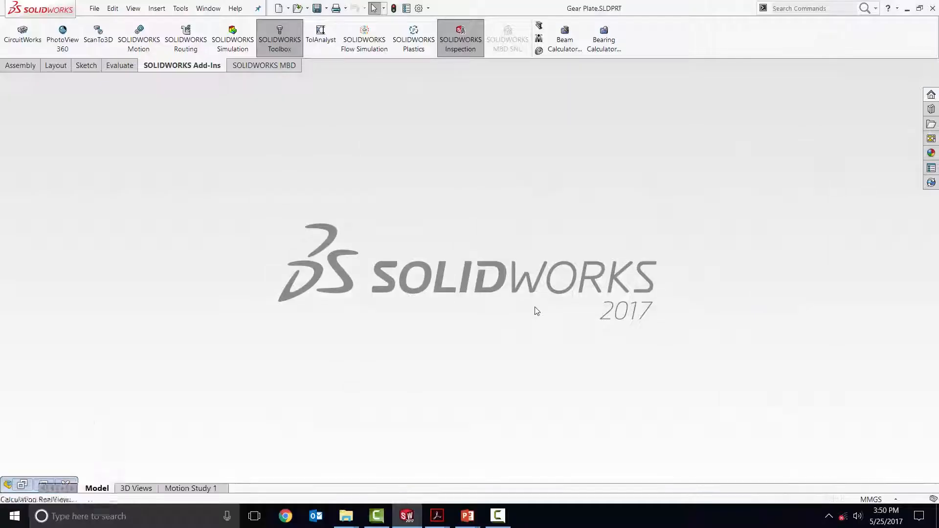
Step: Orient the undimensioned Gear Plate part to its *Front annotation view
scroll(594, 286, "down", 1)
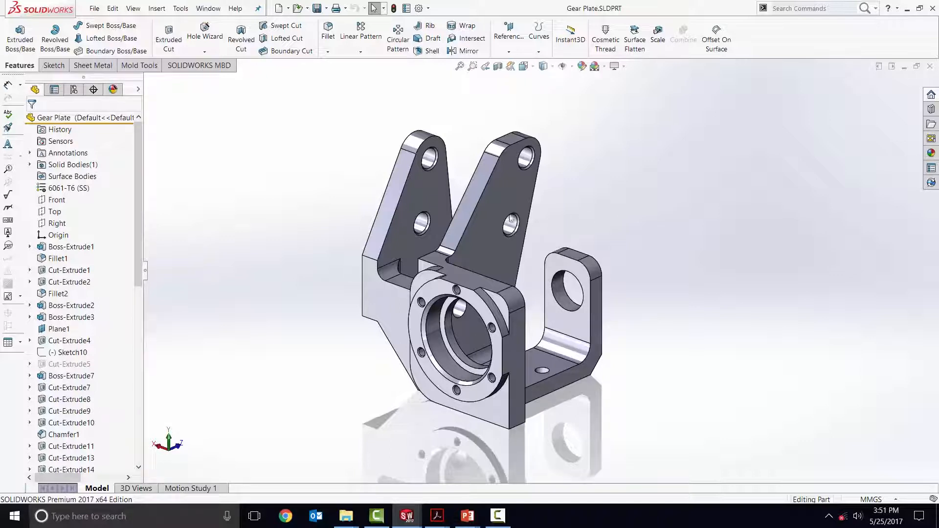
left_click(29, 152)
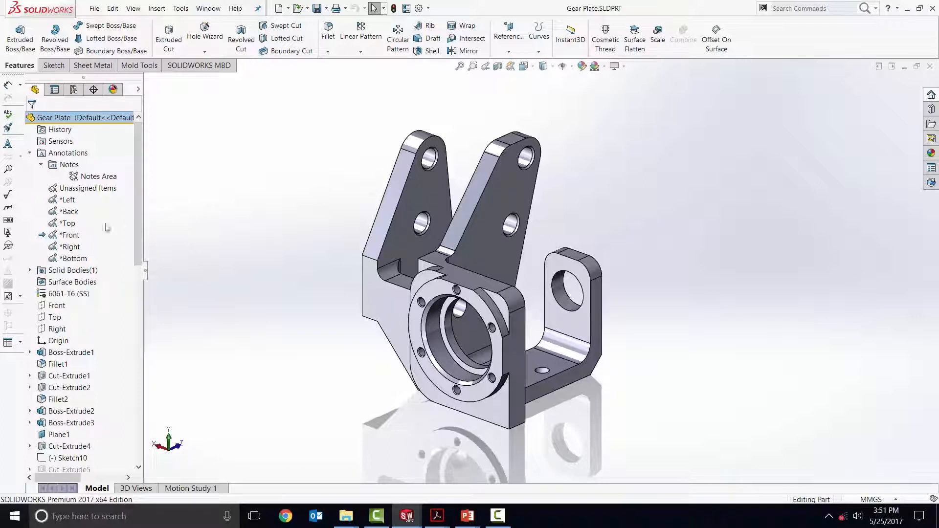
left_click(66, 238)
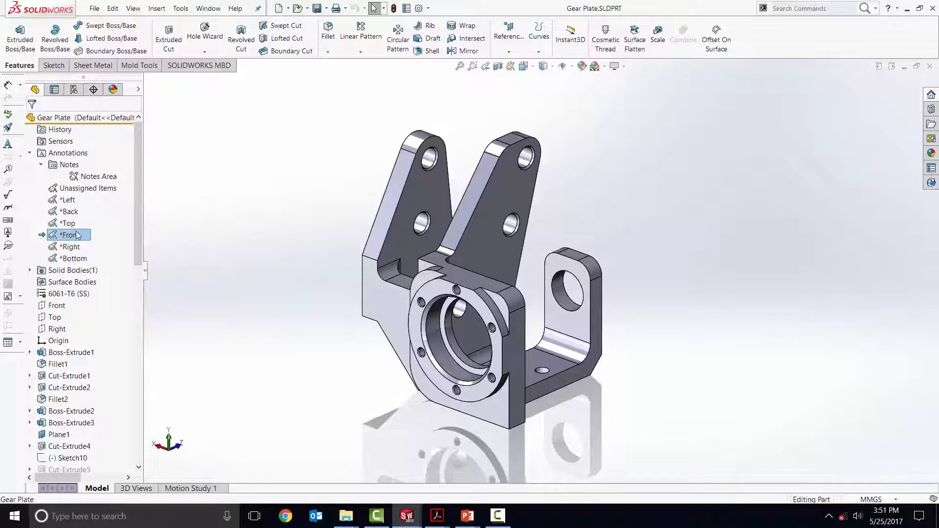
right_click(69, 236)
left_click(121, 260)
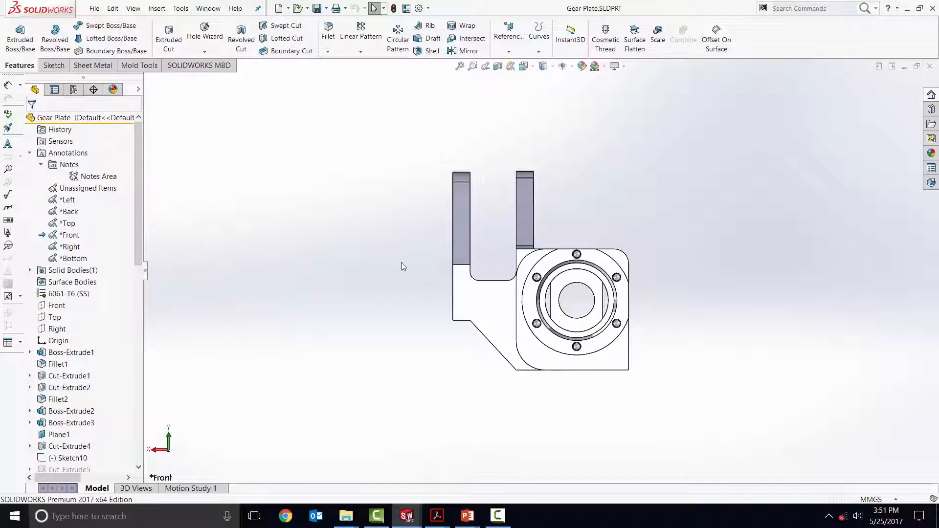
Step: Add an MBD location dimension between the matching side faces of the two upright arms, placed above the part
left_click(209, 68)
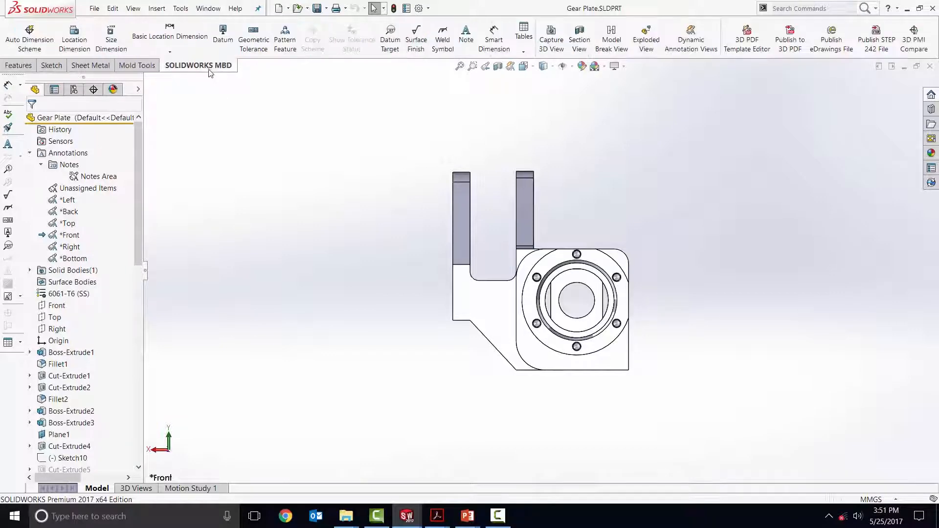
left_click(75, 35)
middle_click_drag(404, 203, 470, 225)
left_click(465, 231)
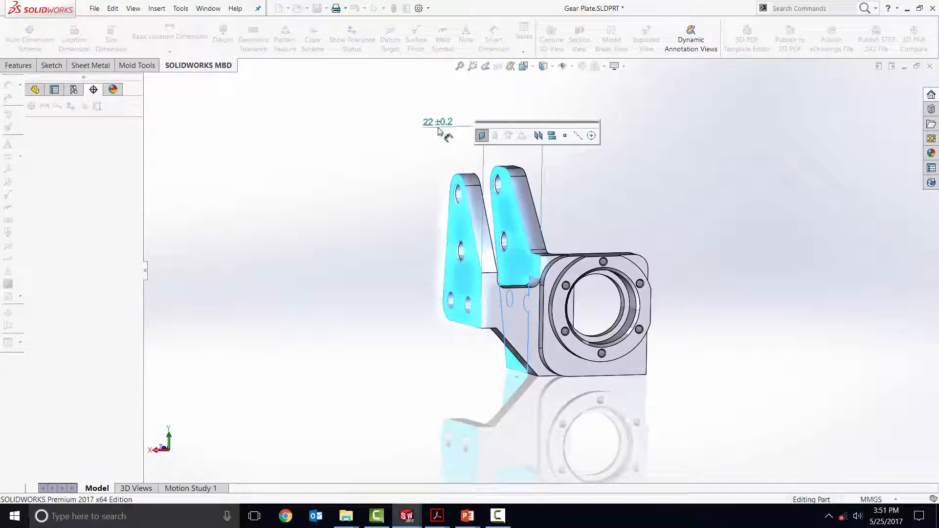
left_click(441, 131)
left_click(408, 220)
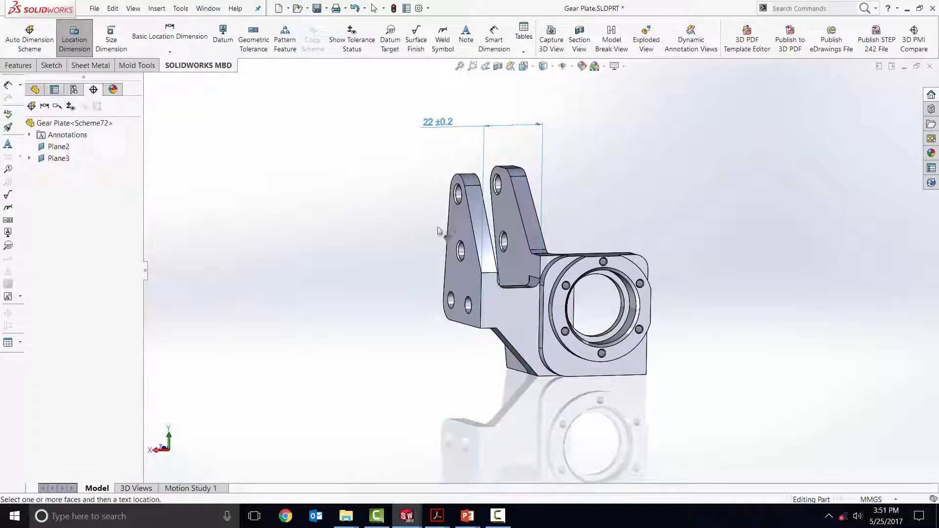
Step: Add a location dimension for the overall width, from the outer arm face to the flange block's far side, placed below the part
left_click(455, 225)
middle_click_drag(690, 285, 635, 295)
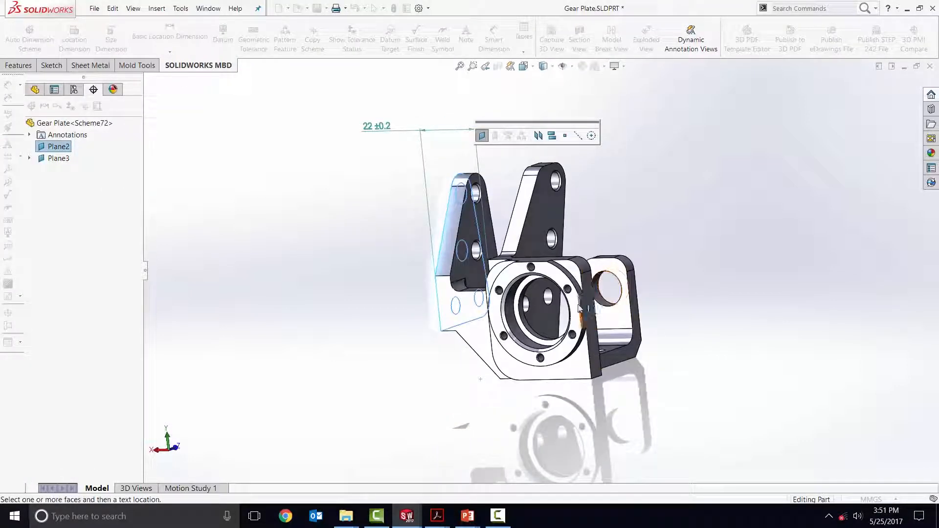
left_click(586, 308)
left_click(533, 412)
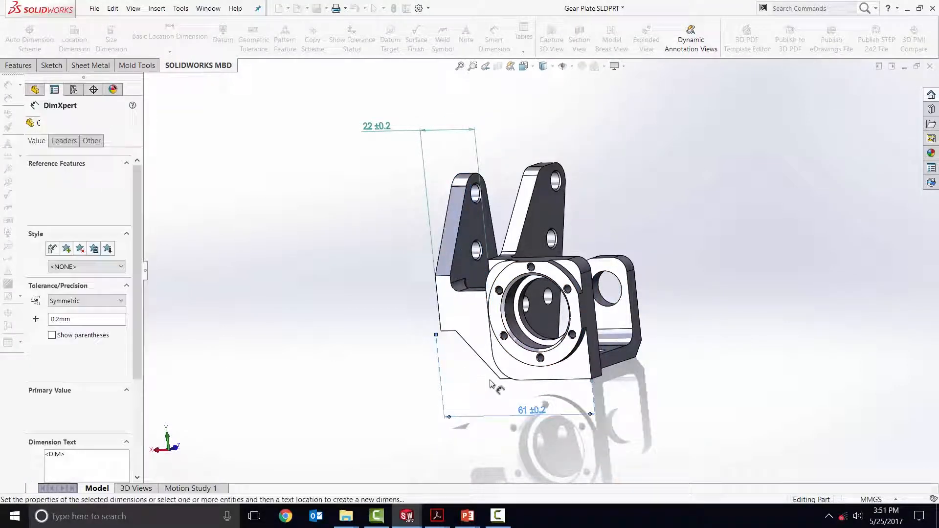
Step: Add a size dimension to the circular pattern of six flange holes, placing the callout above and beside the part
left_click(111, 36)
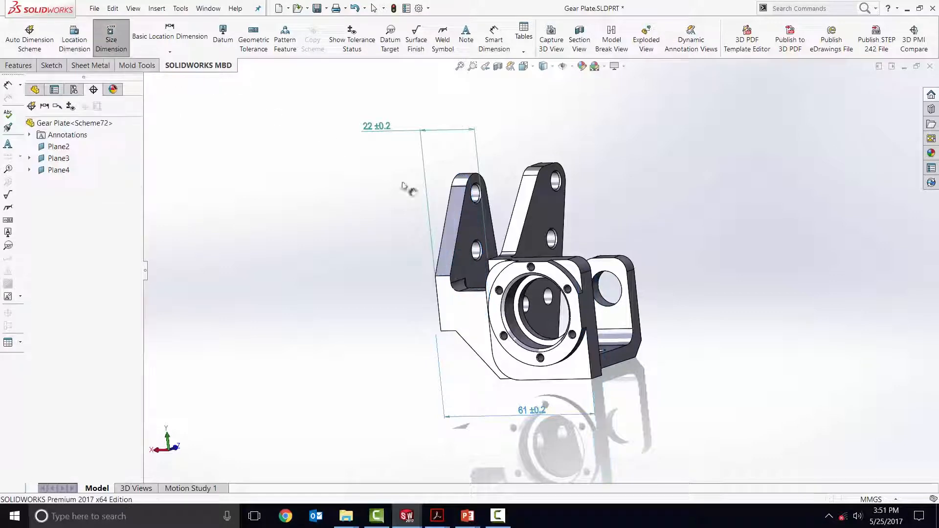
left_click(531, 268)
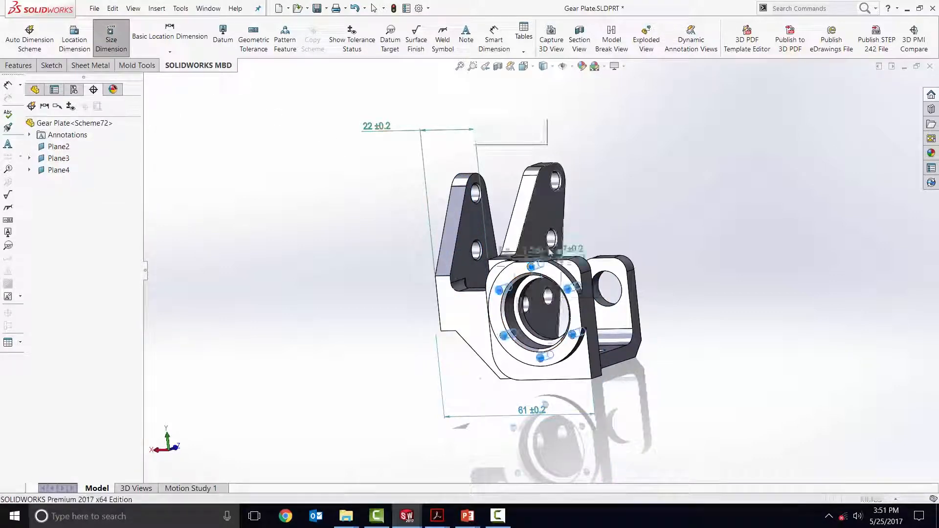
left_click(655, 161)
key("Escape")
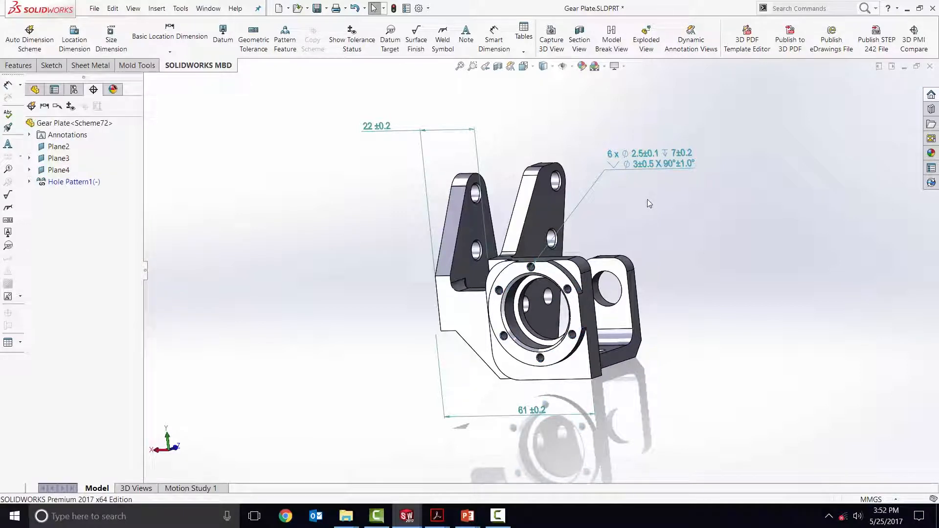
Step: Orient the part to the *Front annotation view and capture it as a 3D view
left_click(35, 89)
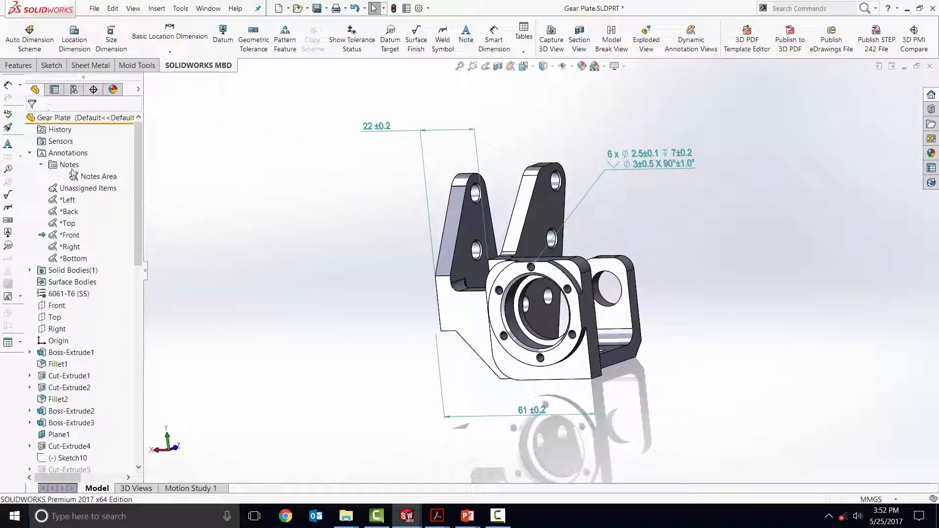
right_click(68, 235)
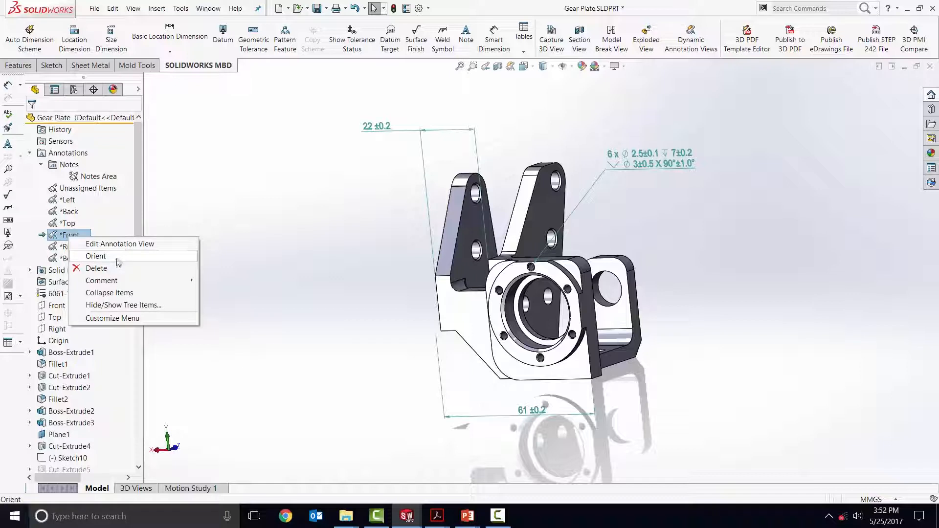
left_click(119, 257)
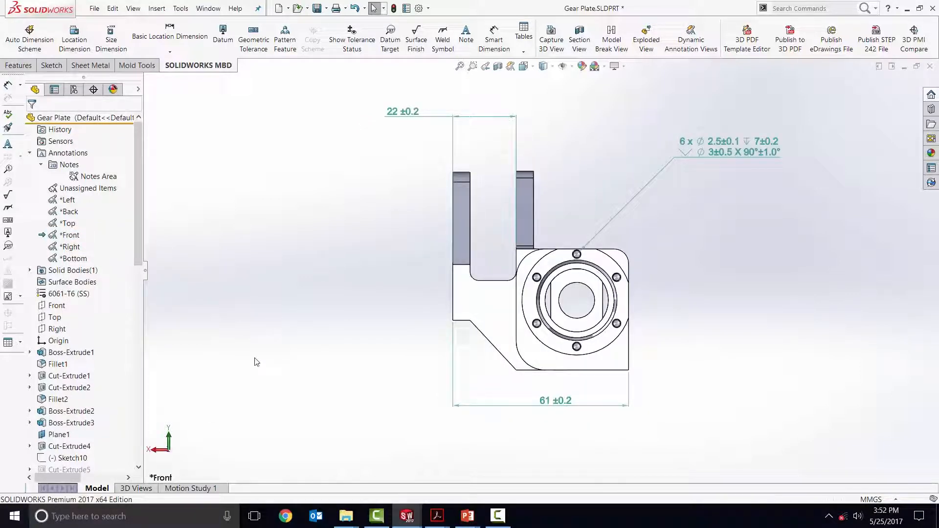
left_click(139, 490)
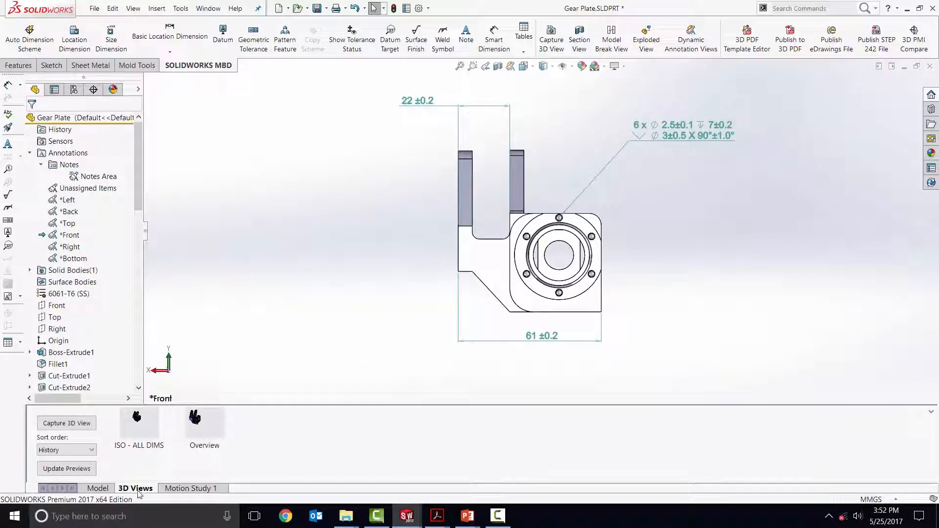
left_click(83, 423)
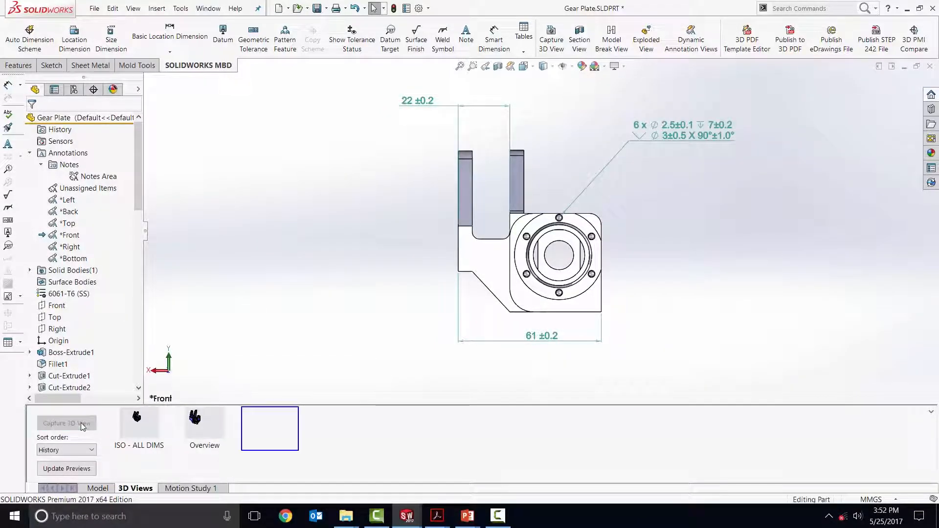
Step: In the *Top annotation view, add a size dimension to the lower of the two base holes
left_click(36, 117)
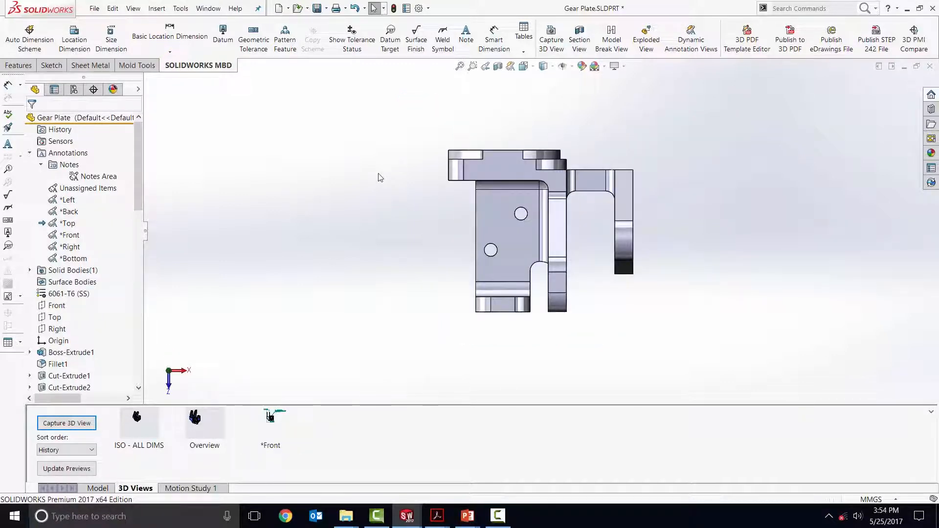
left_click(111, 39)
left_click(491, 250)
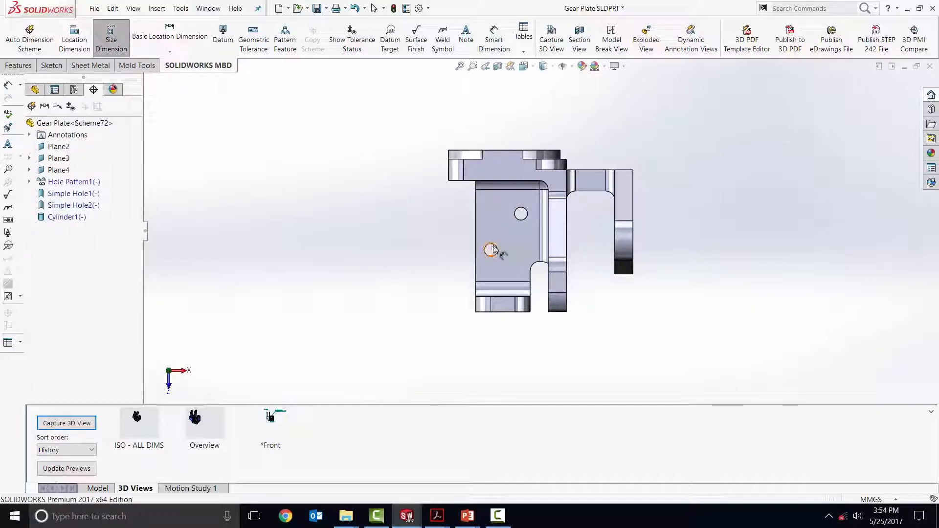
left_click(384, 307)
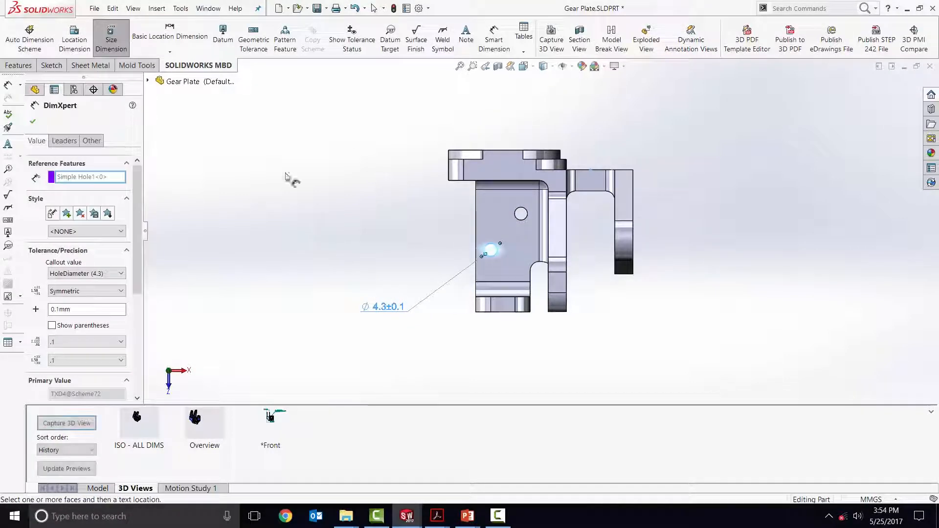
Step: Add a location dimension from the lower base hole to the flange block's outer side face, placed below the part
left_click(75, 39)
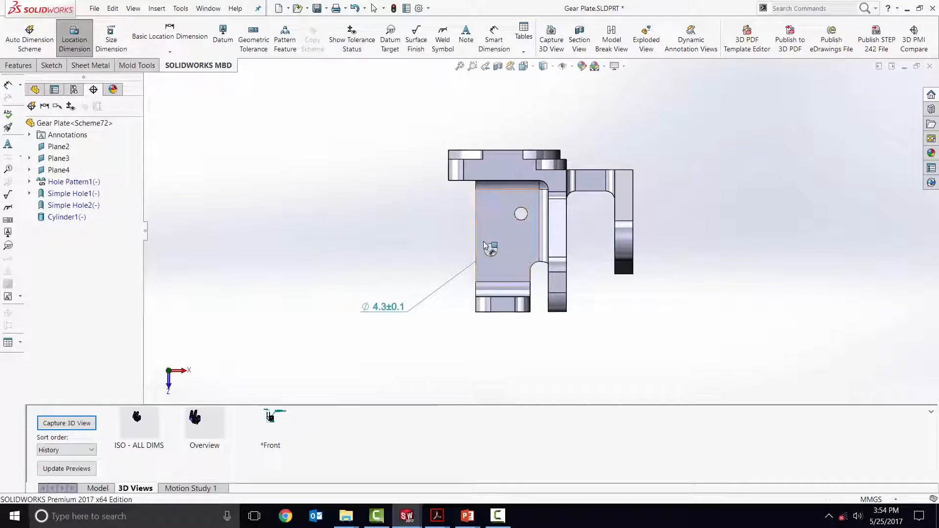
left_click(490, 245)
middle_click_drag(430, 210, 465, 209)
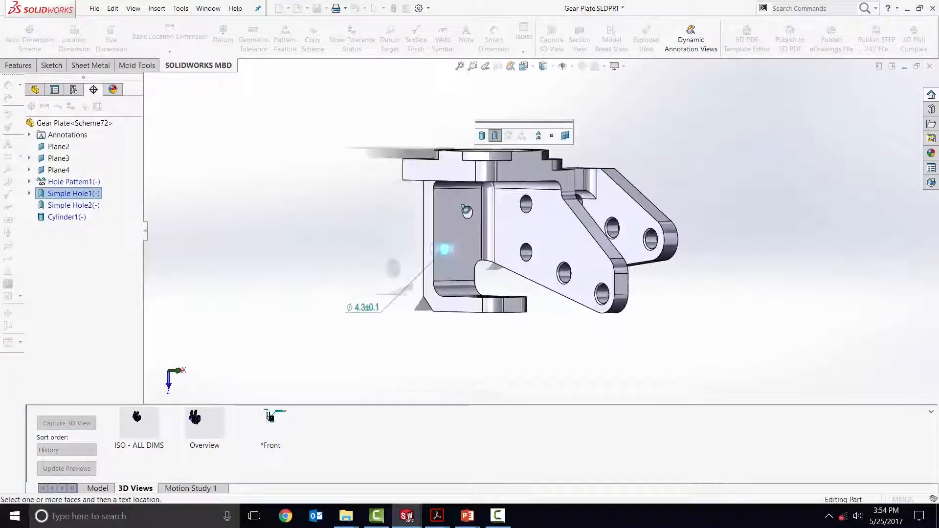
left_click(446, 173)
left_click(432, 354)
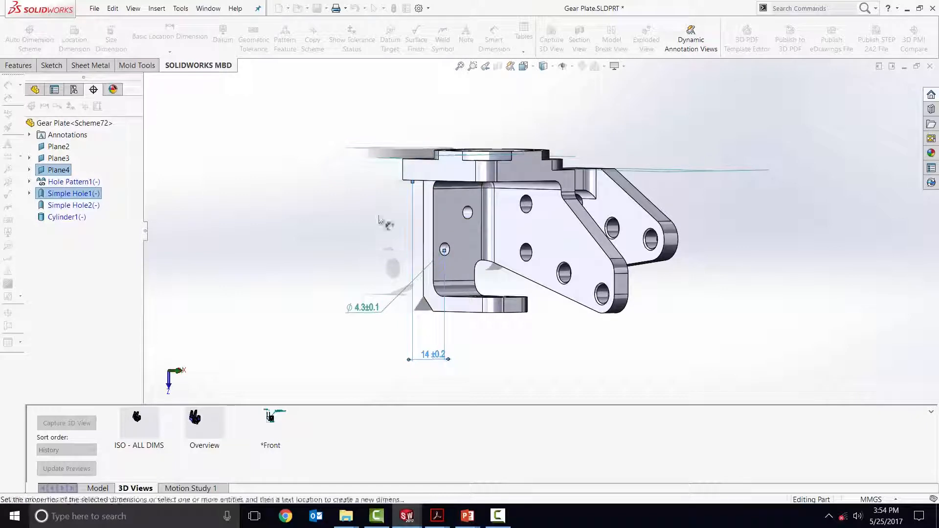
Step: Orient the part to the top view and capture it with its hole dimensions as a 3D view
middle_click_drag(360, 183, 325, 160)
key("space")
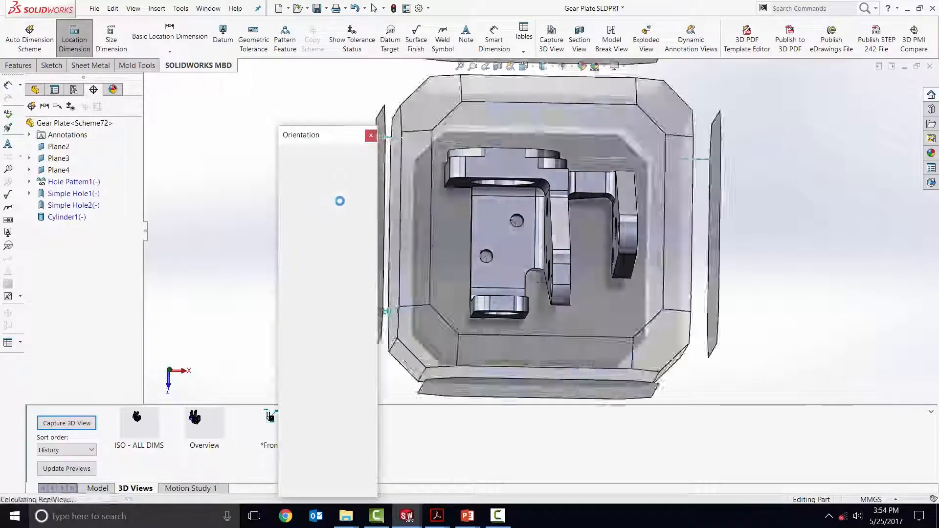
left_click(473, 258)
scroll(367, 247, "up", 4)
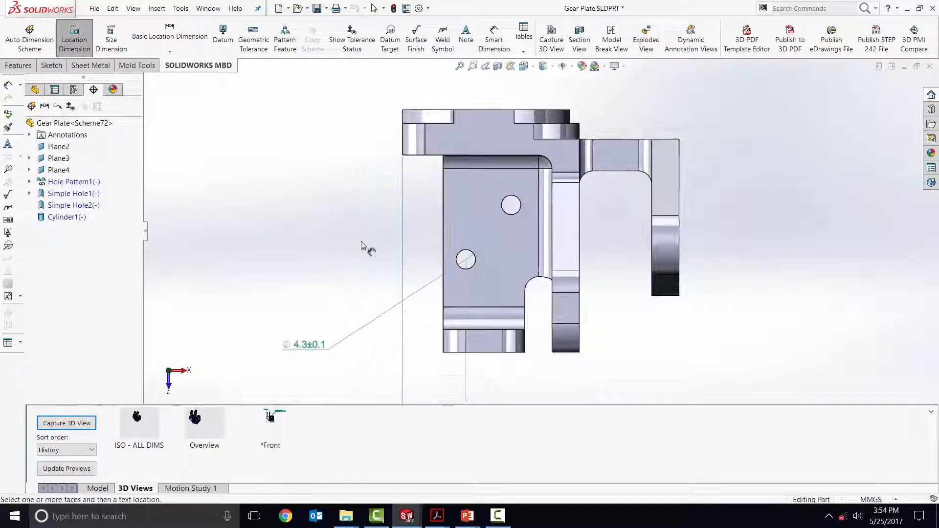
left_click(86, 423)
left_click(41, 118)
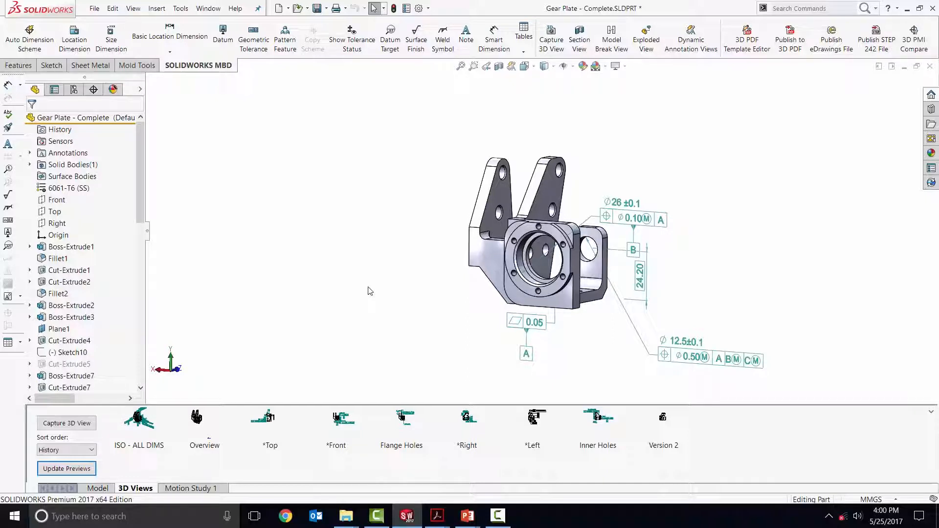
Step: Display the captured *Top and *Front 3D views of the completed Gear Plate to review their annotations
left_click(276, 420)
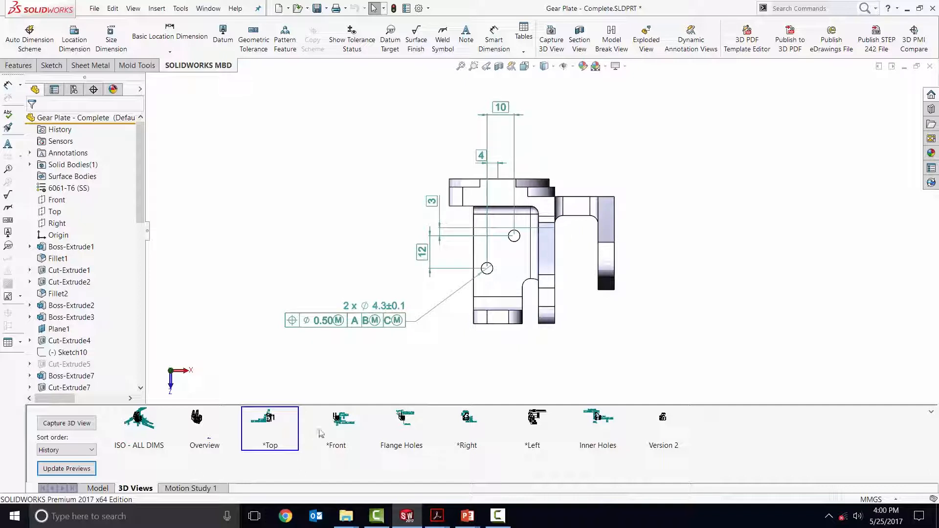
left_click(334, 422)
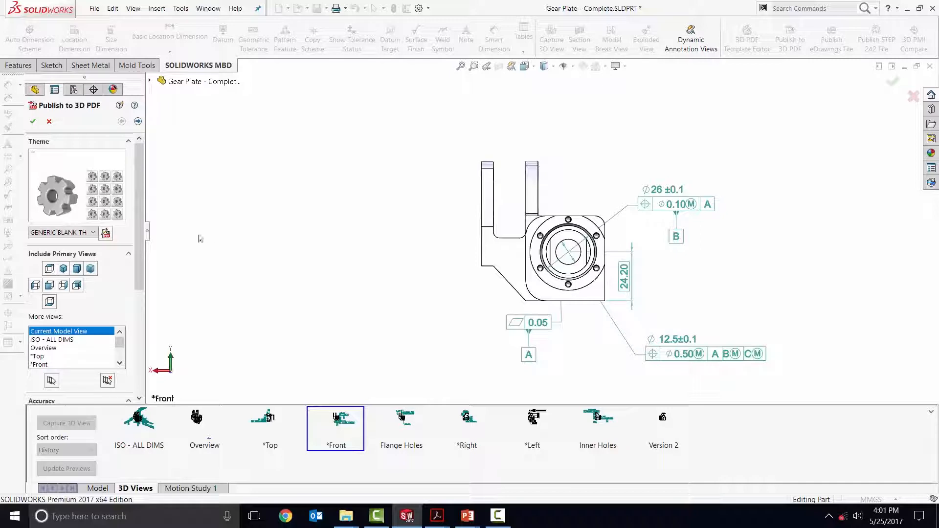
Step: Select all the listed model views for inclusion in the 3D PDF, using the generic blank theme
left_click_drag(137, 232, 138, 261)
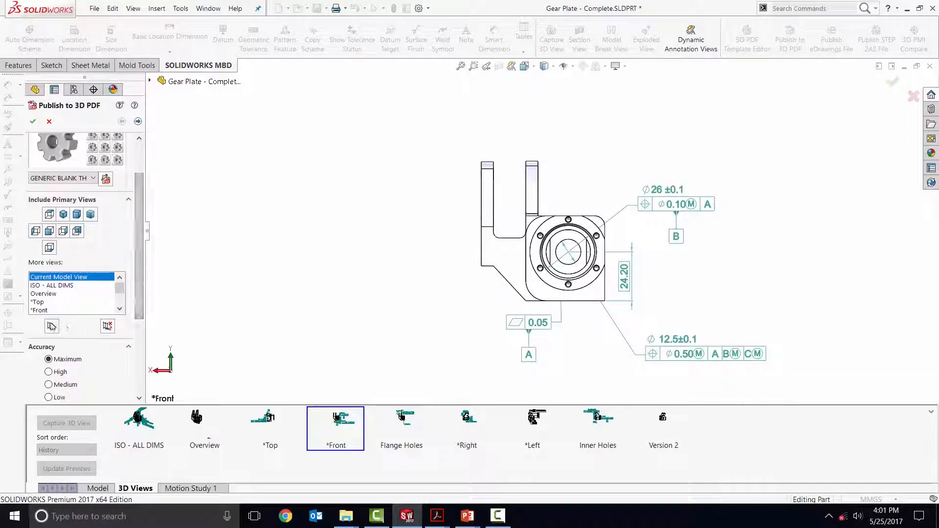
left_click(52, 326)
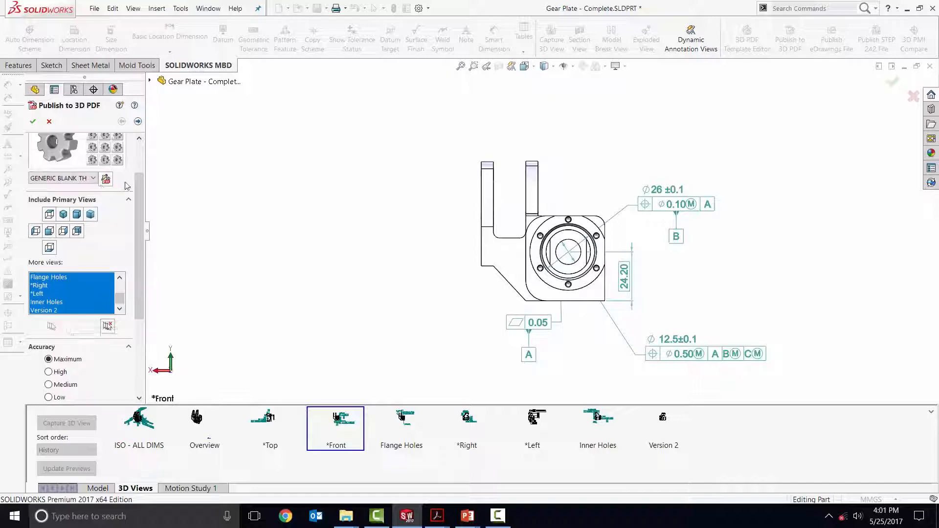
left_click_drag(140, 188, 150, 142)
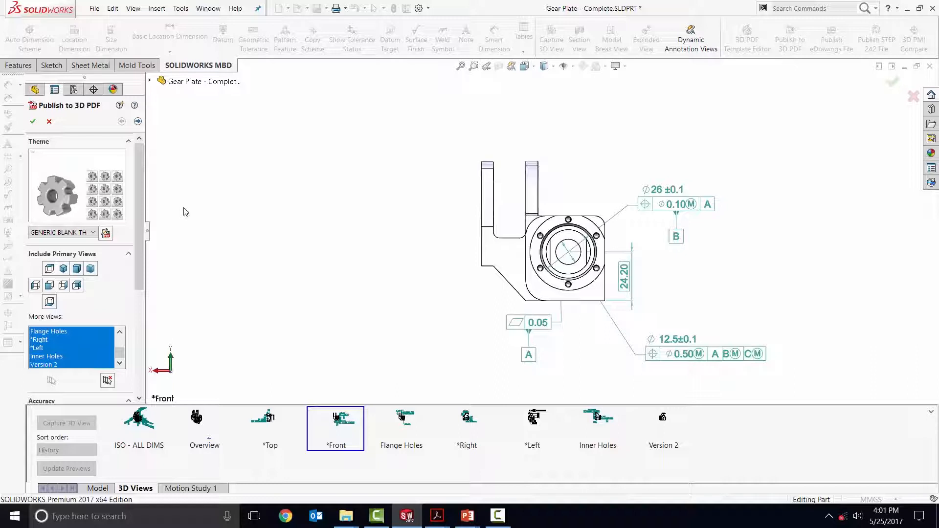
left_click_drag(139, 189, 192, 287)
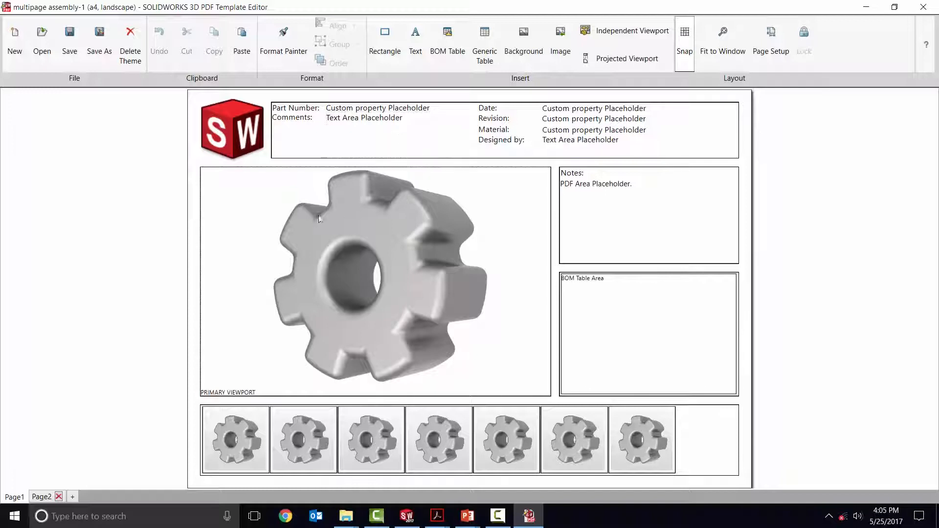
Step: Inspect the primary viewport and the view thumbnail strip on Page2 of the multipage assembly-1 template
left_click(293, 217)
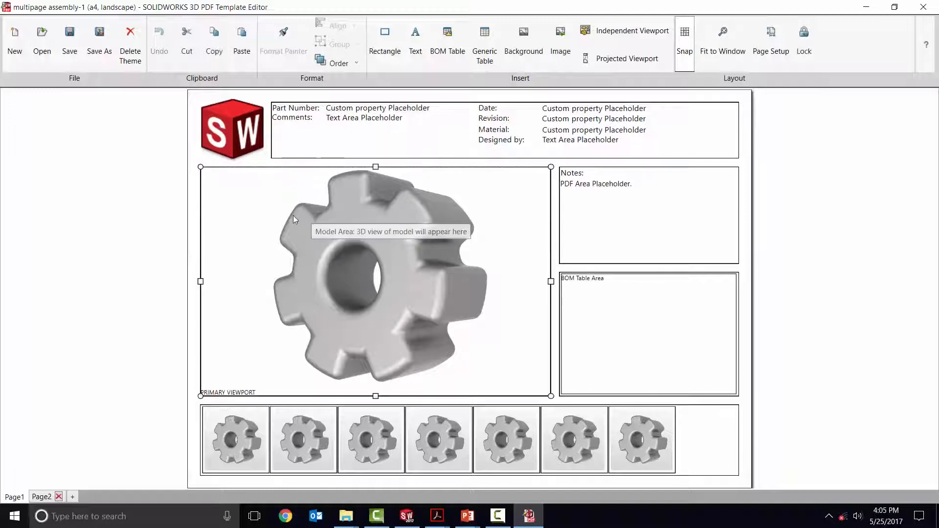
left_click(252, 426)
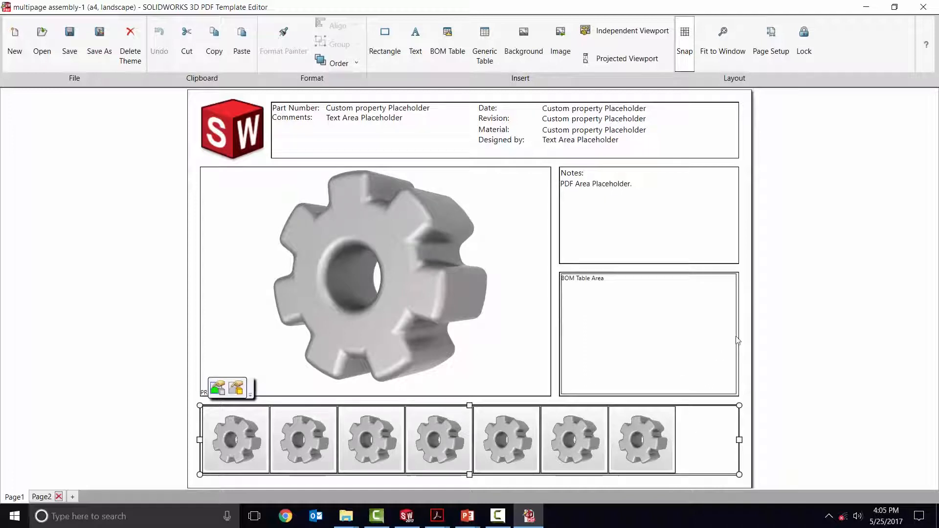
left_click(751, 294)
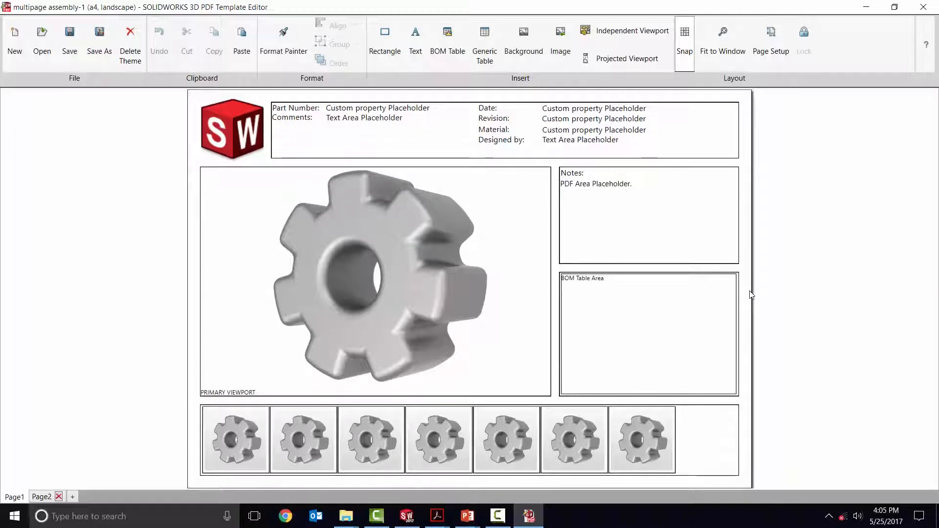